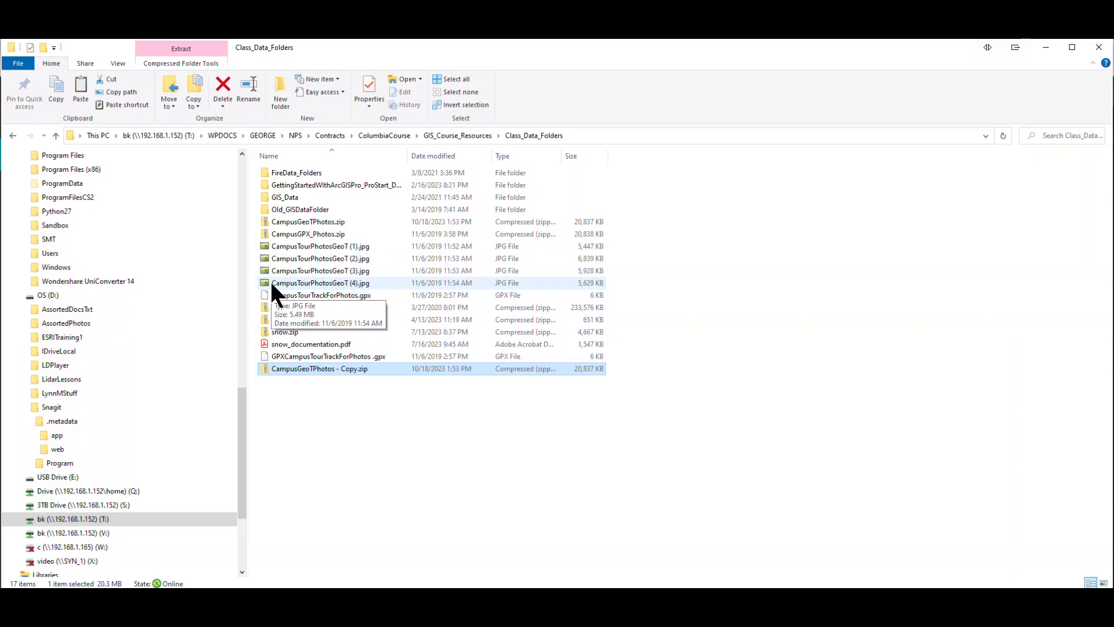
- Upload CampusGeoTPhotos - Copy.zip into the Geog66_Track and GeoTagged Photos content folder
left_click(295, 358)
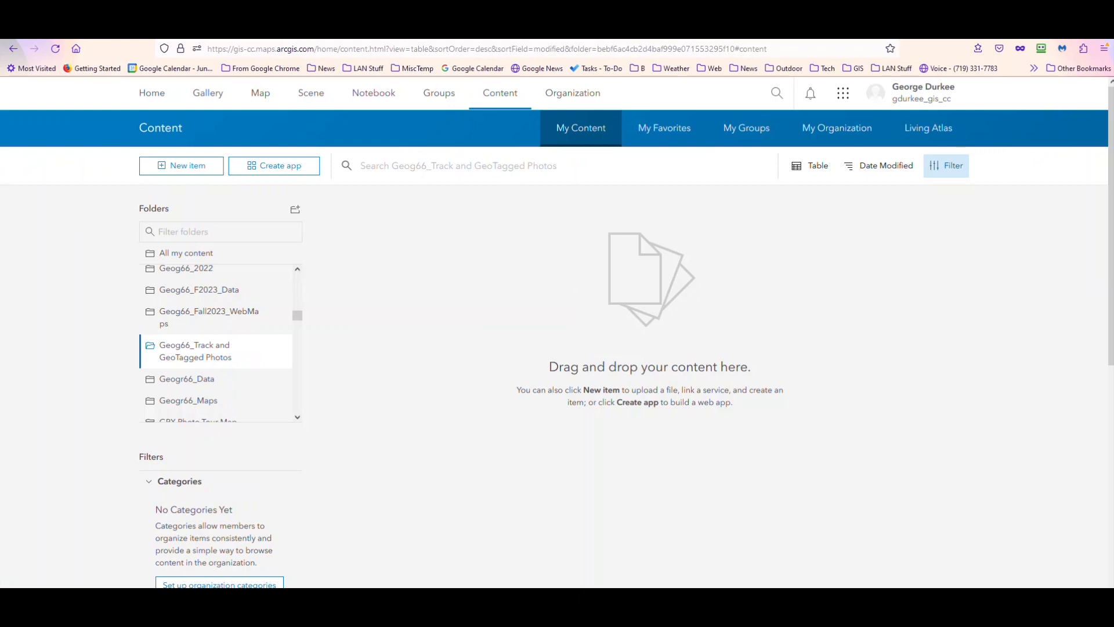
left_click_drag(998, 360, 623, 368)
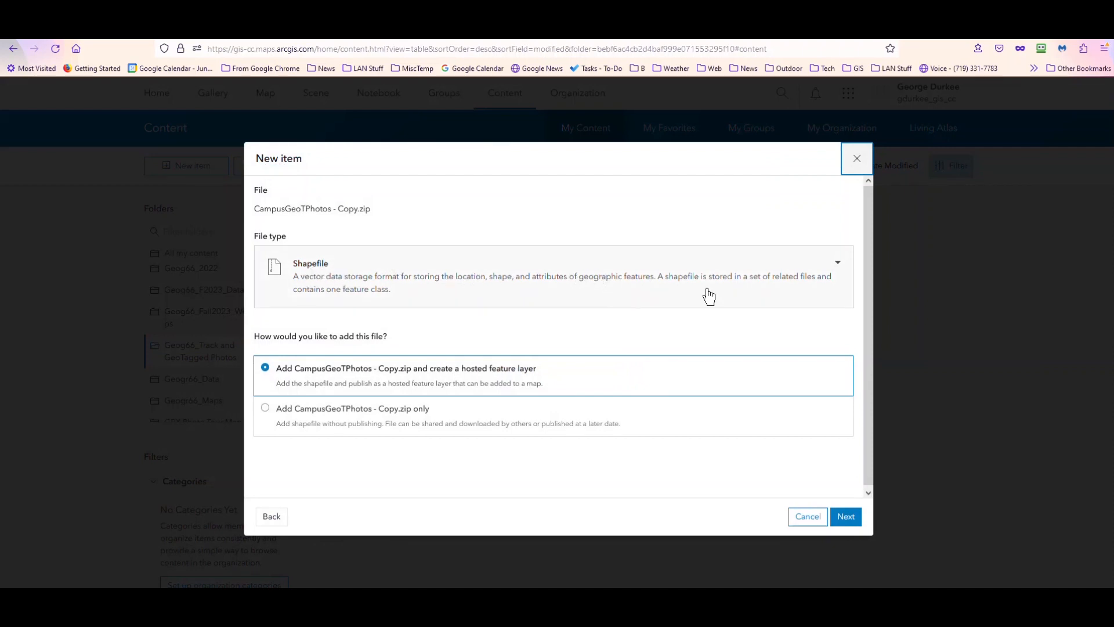
- Set the new item's file type to Photos with locations, keeping the hosted feature layer option, and continue
left_click(838, 267)
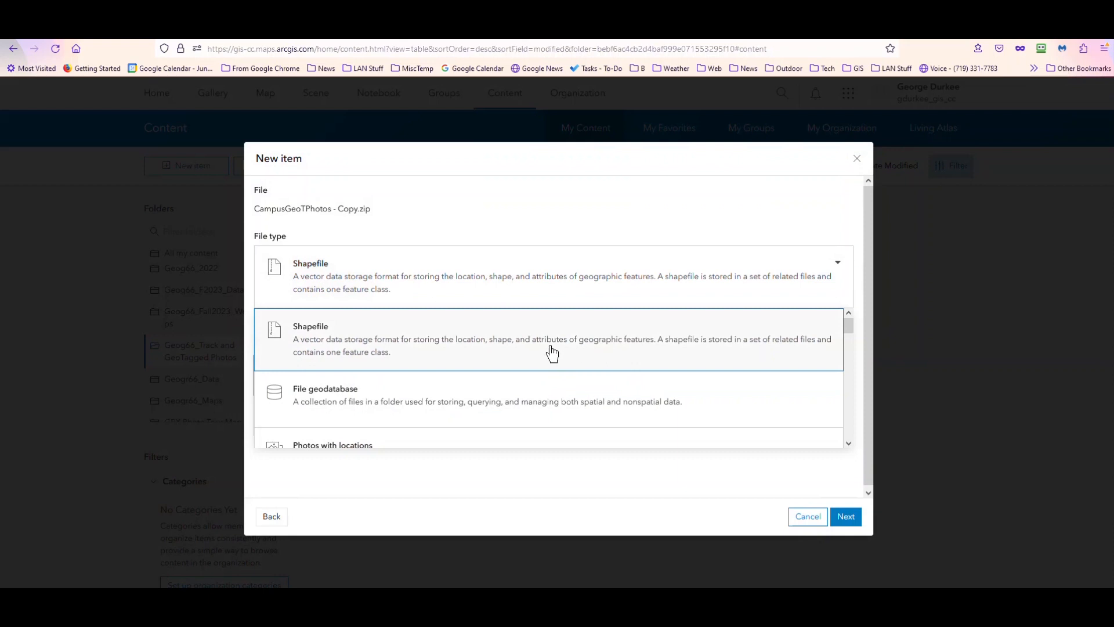
scroll(549, 351, "down", 1)
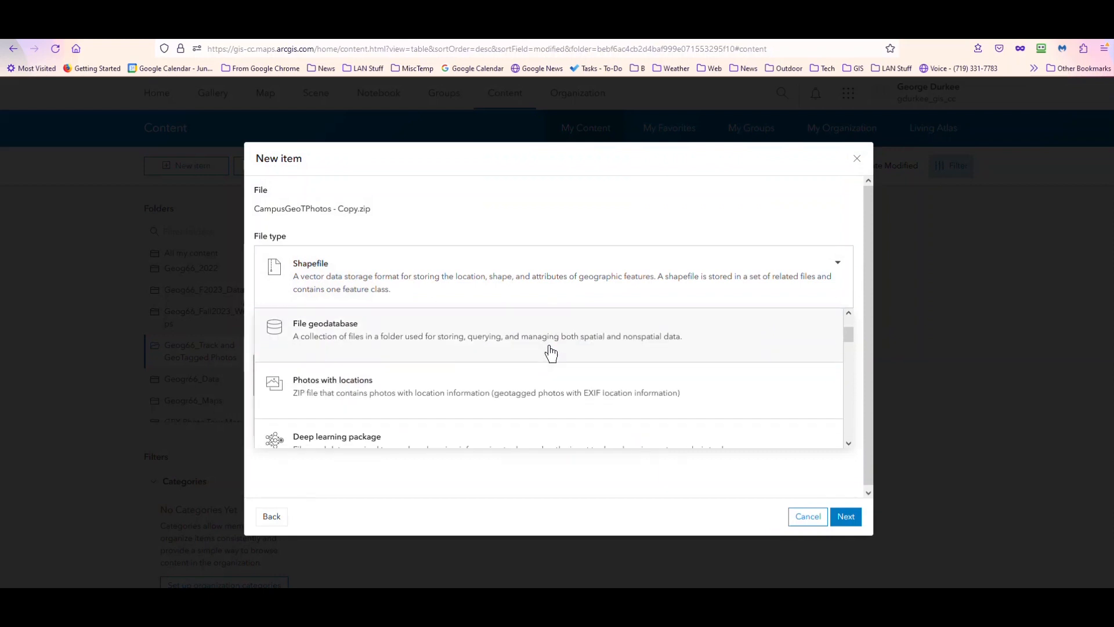
left_click(462, 397)
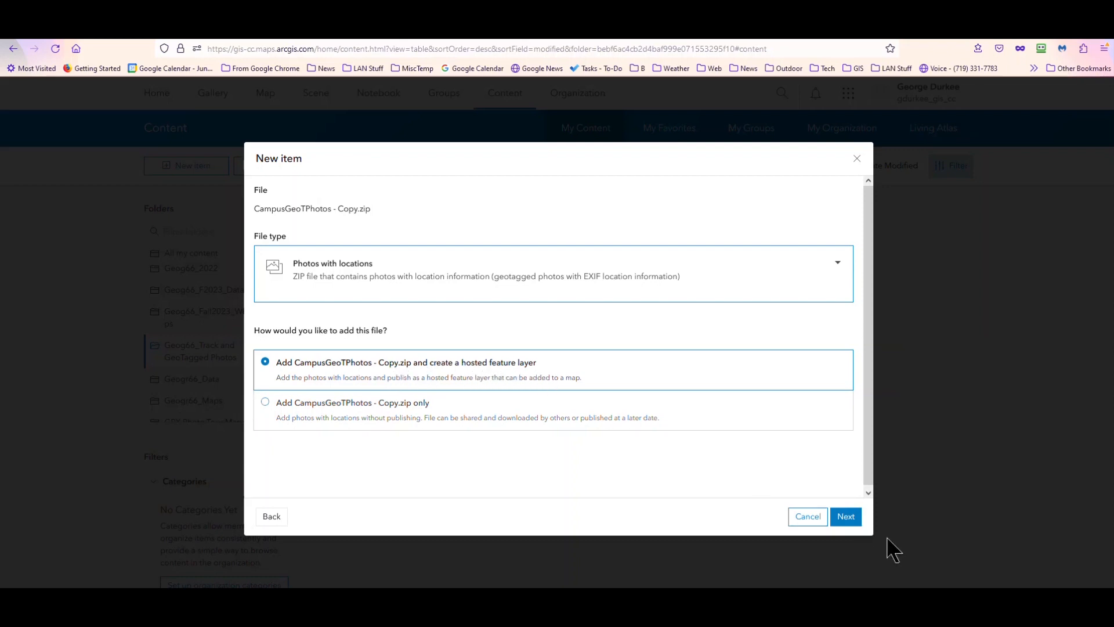
left_click(850, 522)
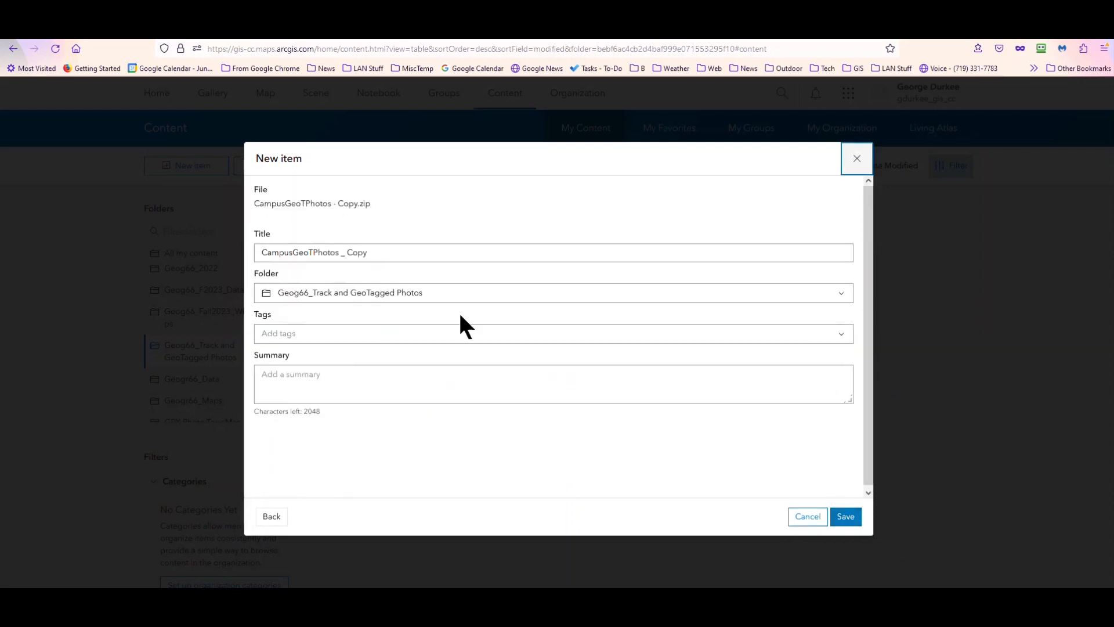
- Title the item CampusGeoTPhotos _ FeatLayer and save it
left_click(394, 253)
key("BackSpace")
key("BackSpace")
key("BackSpace")
key("BackSpace")
key("BackSpace")
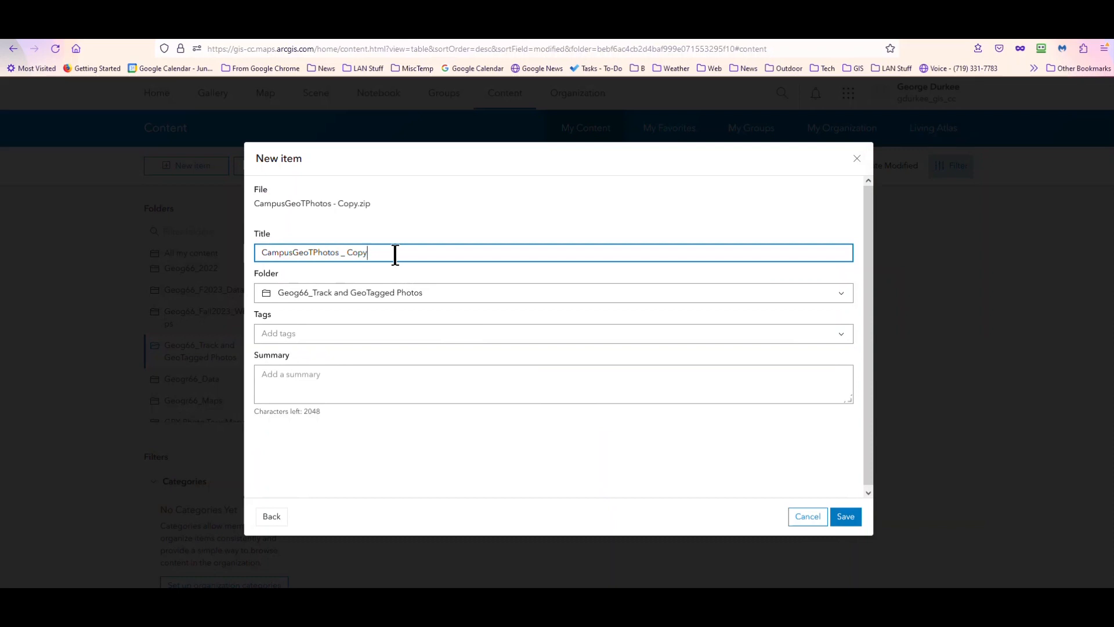
type("FeatLayer")
left_click(847, 519)
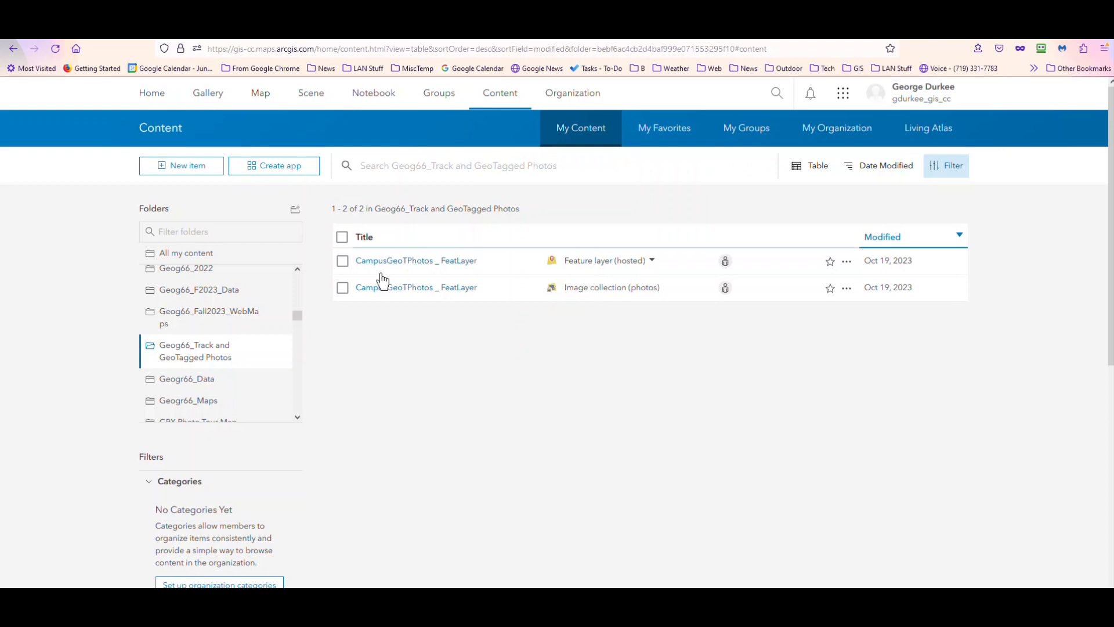
- Open a new map in a separate tab and switch it to Map Viewer Classic
right_click(264, 95)
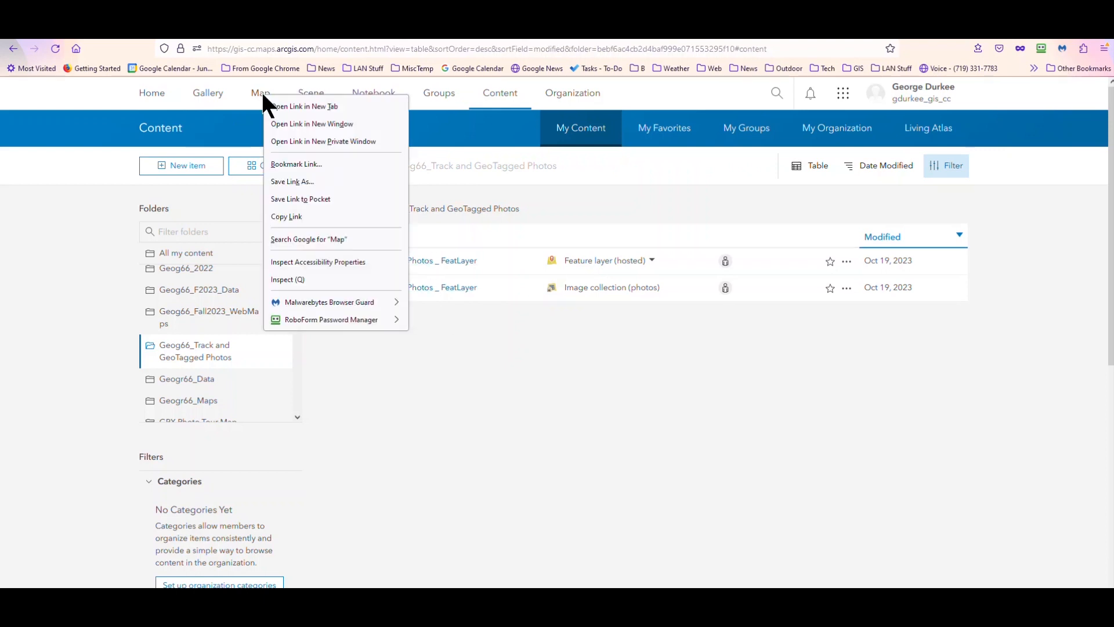
left_click(300, 109)
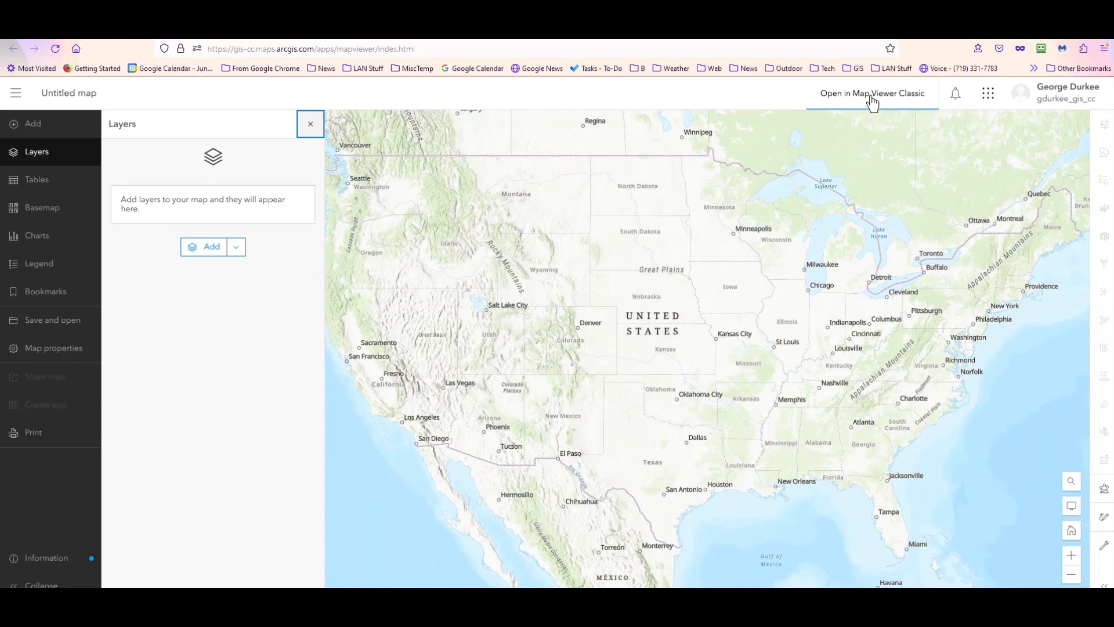
left_click(872, 100)
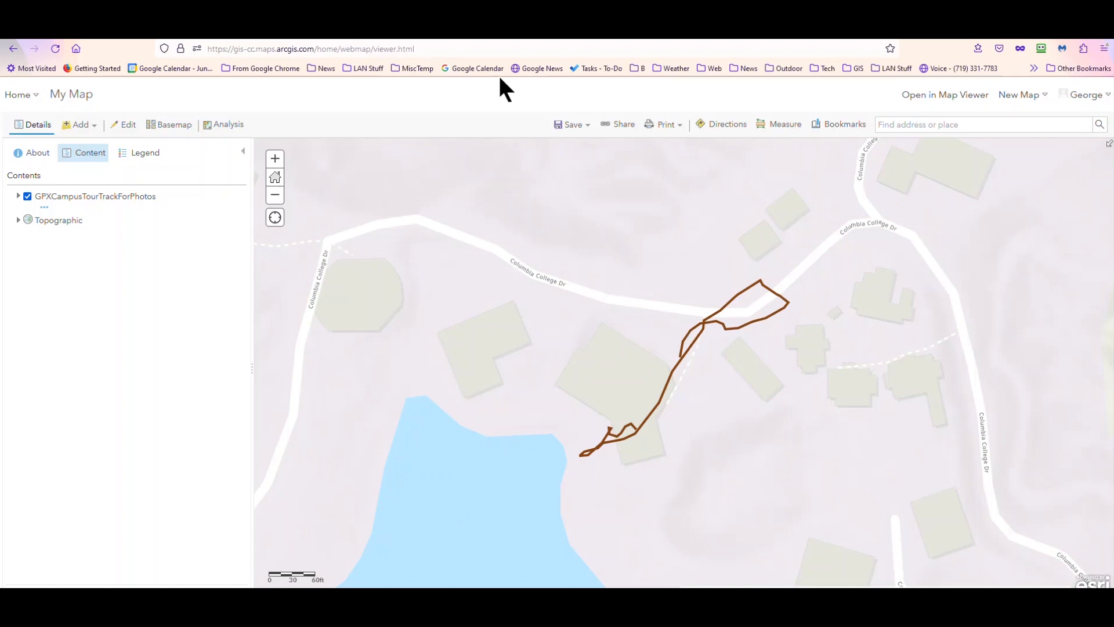
- Save the map with the title Campus Tour1
left_click(570, 129)
left_click(569, 144)
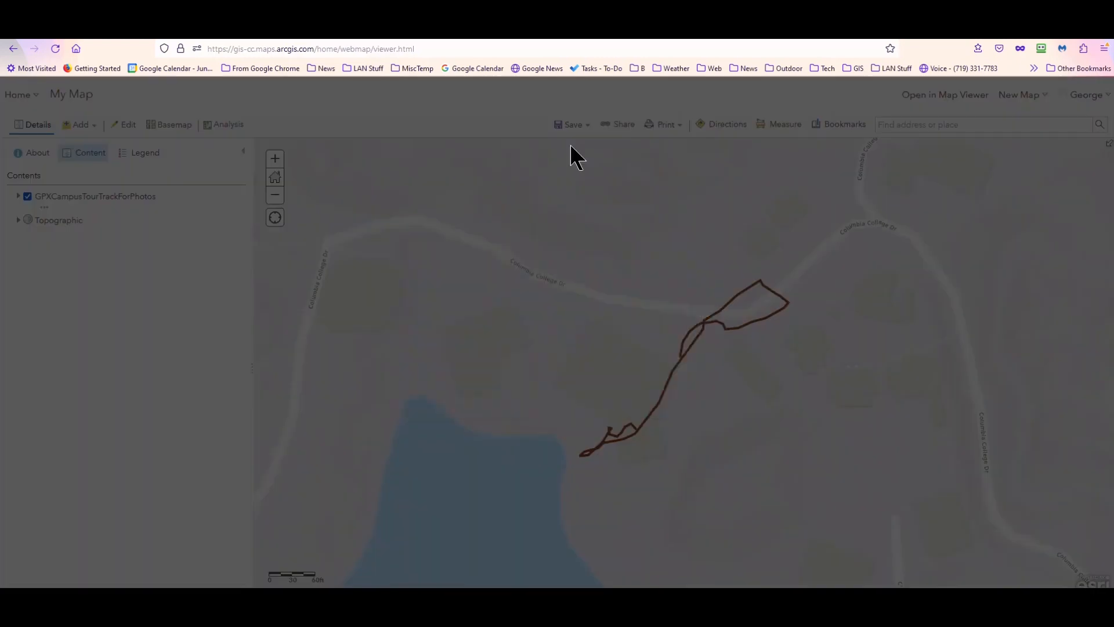
left_click(579, 314)
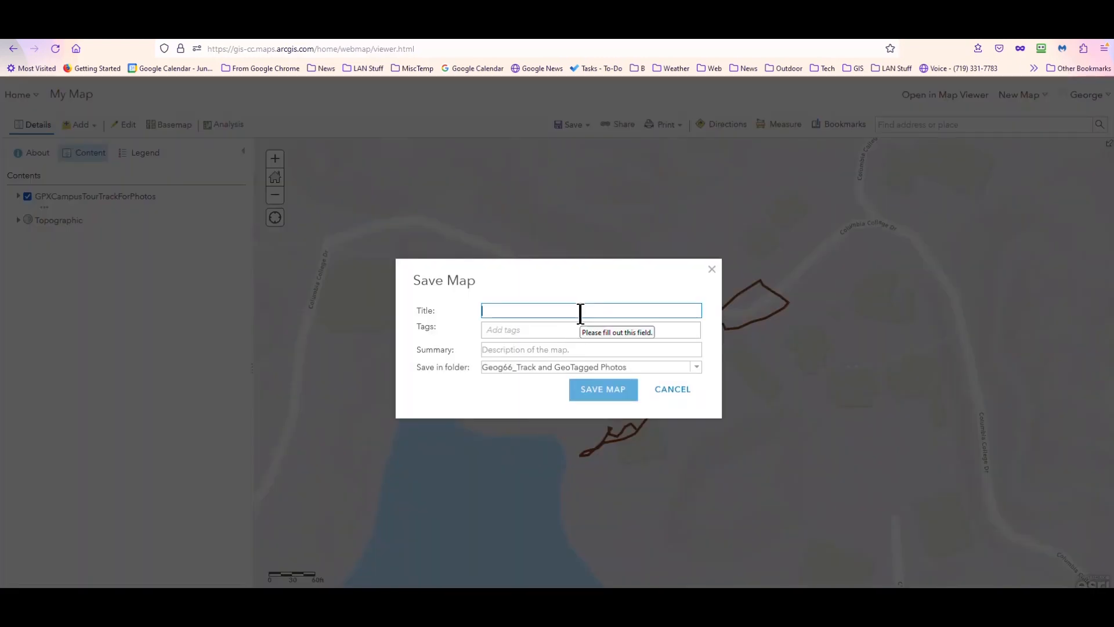
type("Campus Tour1")
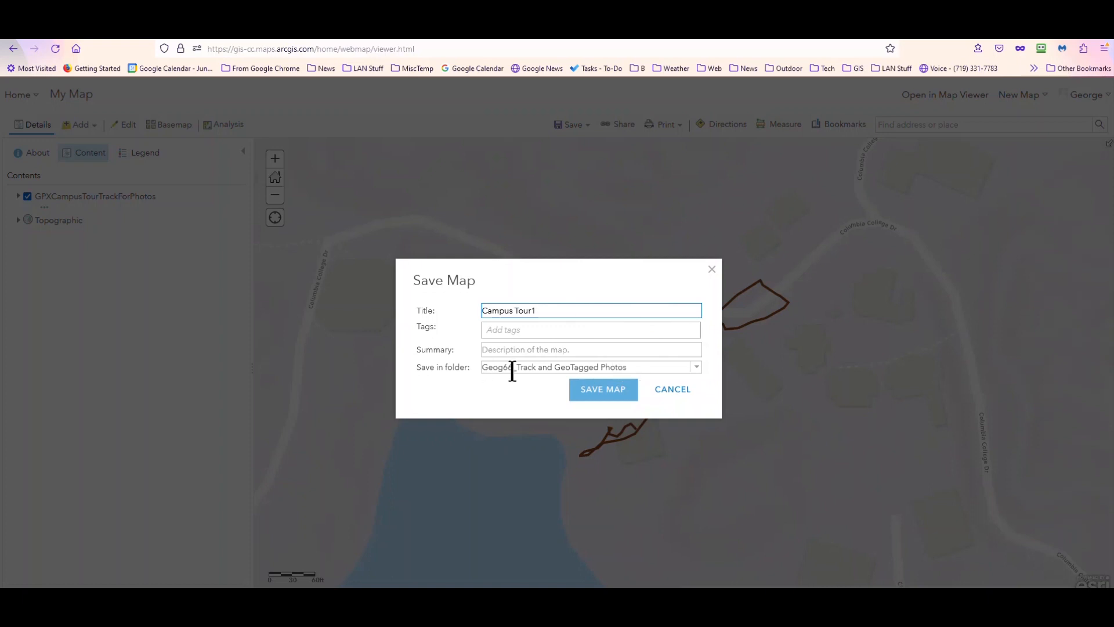
left_click(604, 396)
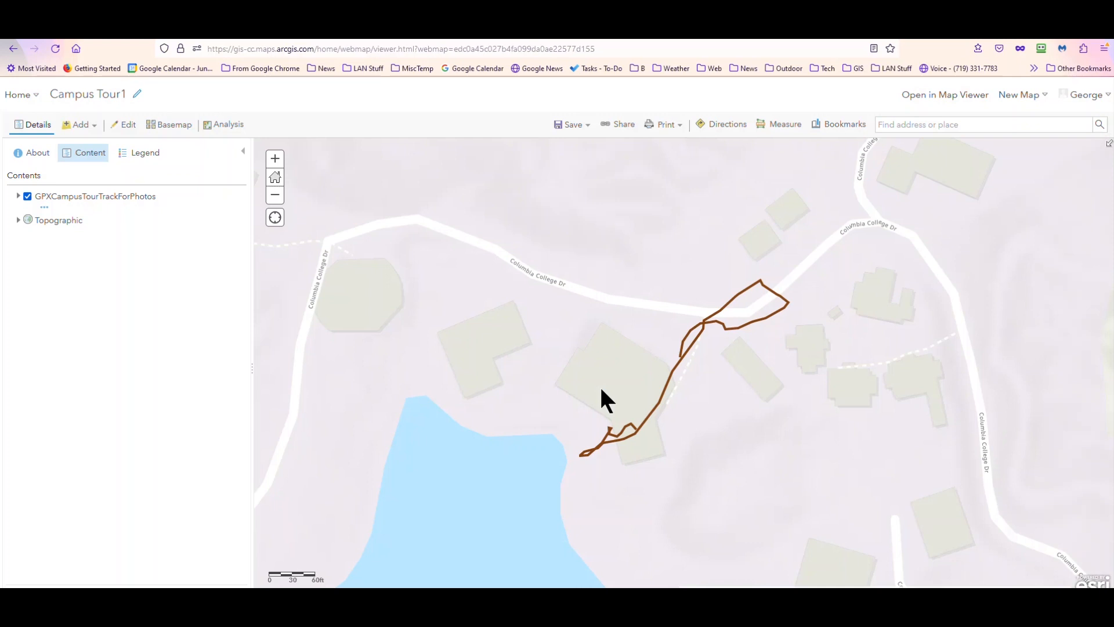
- Save the GPX track layer as an item titled GPXCampusTourTrackForPhotosFL
left_click(46, 210)
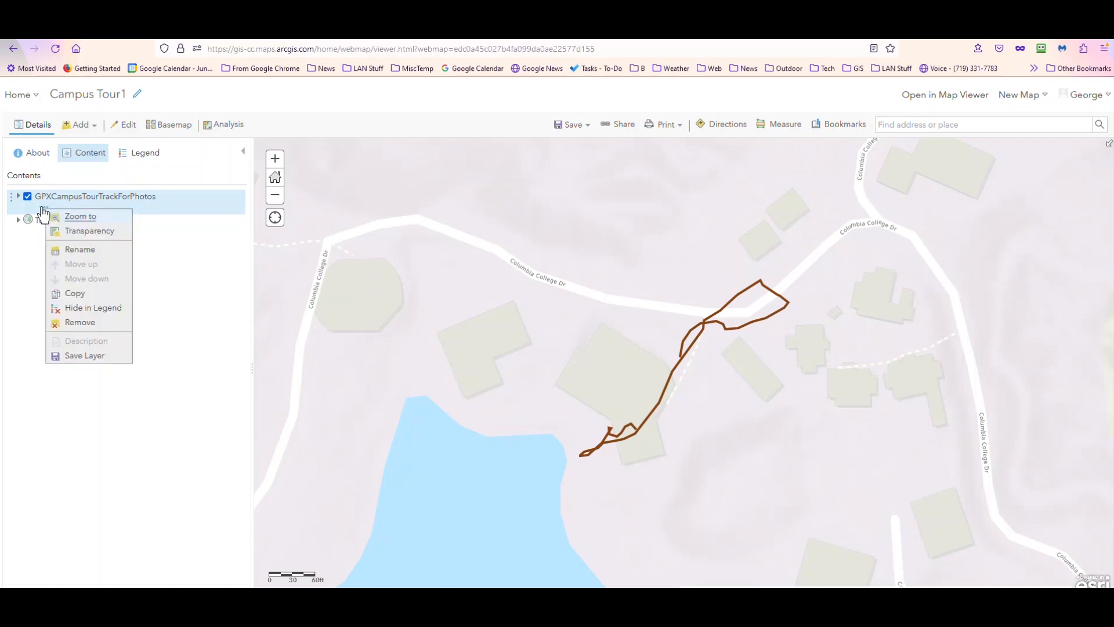
left_click(72, 356)
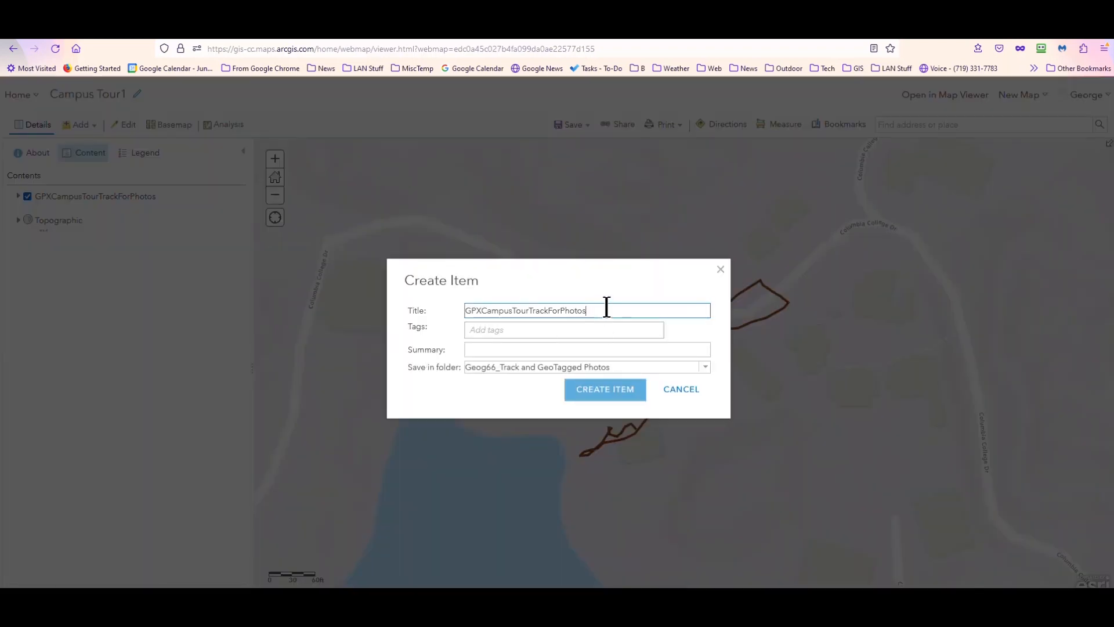
type("FL")
left_click(602, 388)
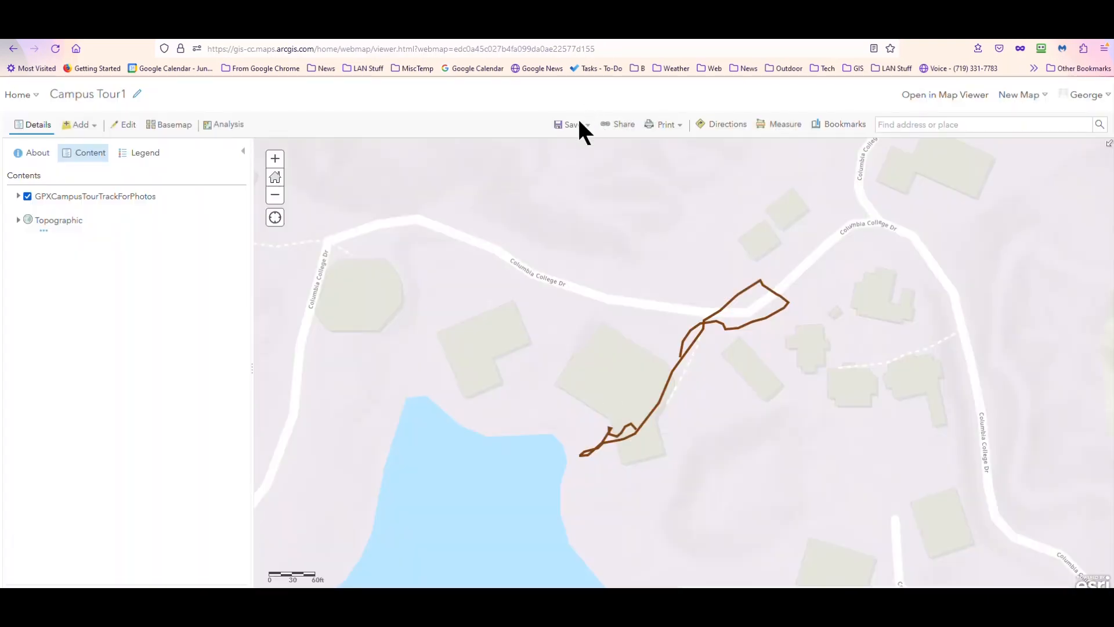
- Save the Campus Tour1 map again and open it in the newer Map Viewer
left_click(572, 126)
left_click(565, 142)
left_click(945, 96)
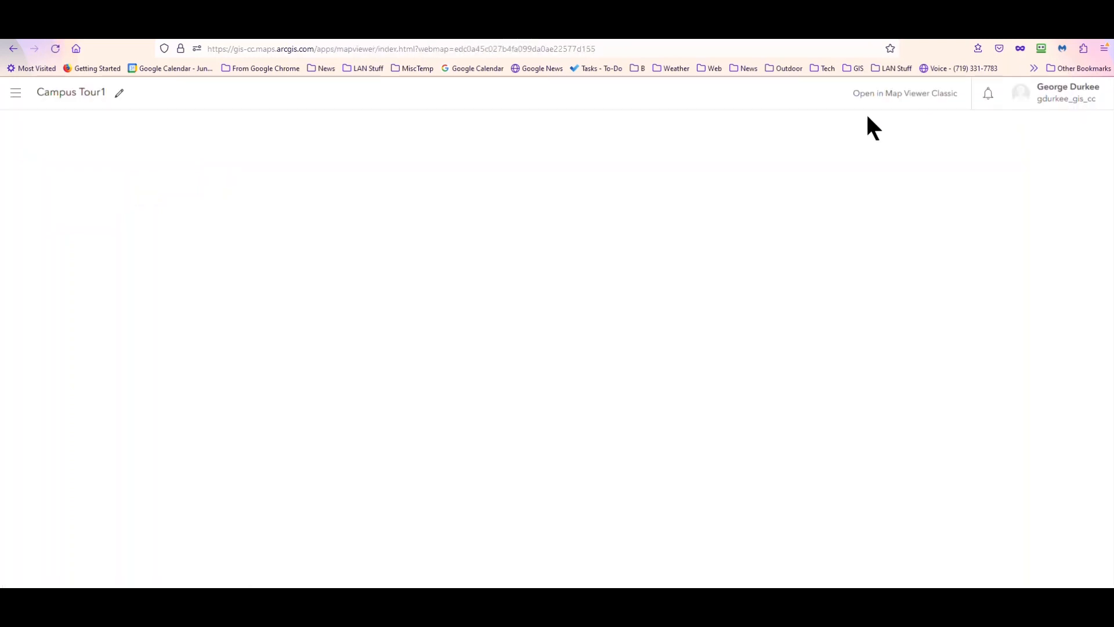
- Return to the content list and open the GPXCampusTourTrackForPhotosFL item page
left_click(371, 31)
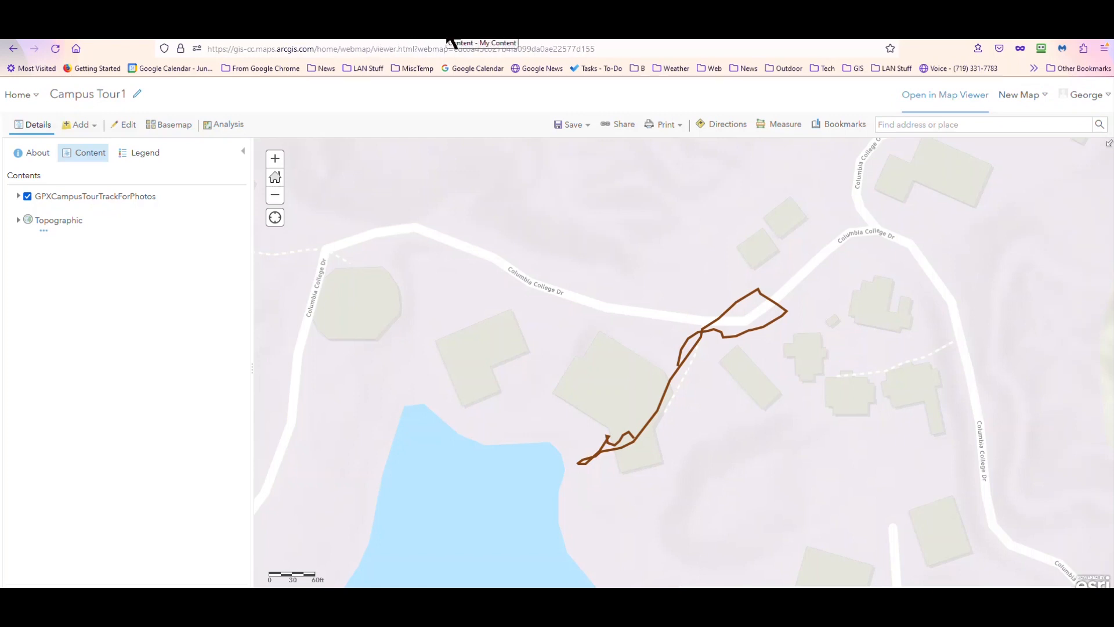
left_click(450, 38)
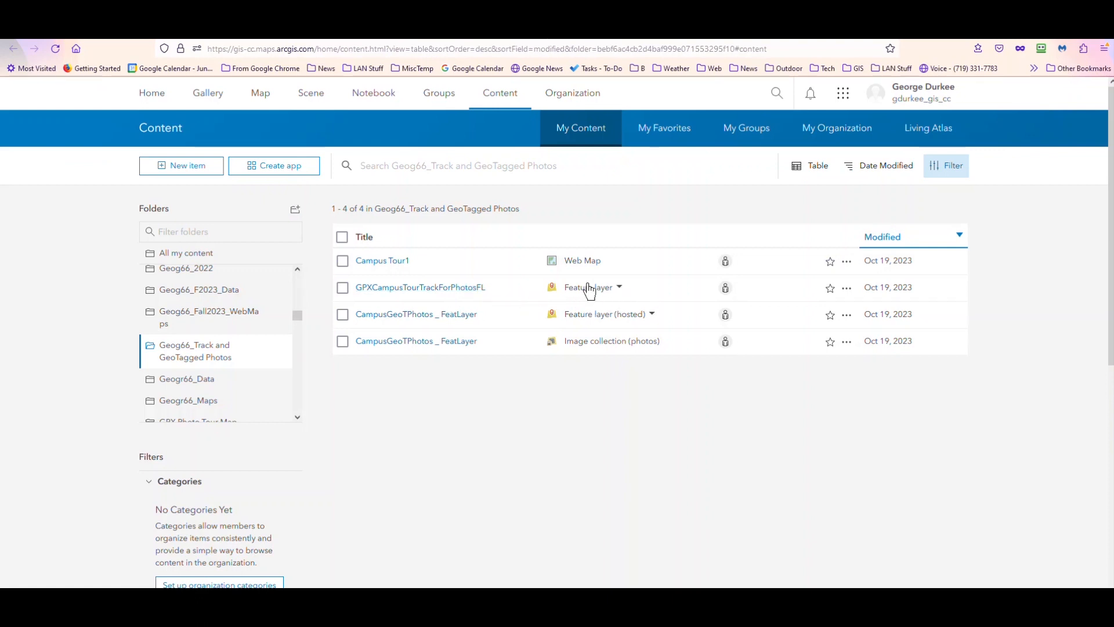
left_click(475, 289)
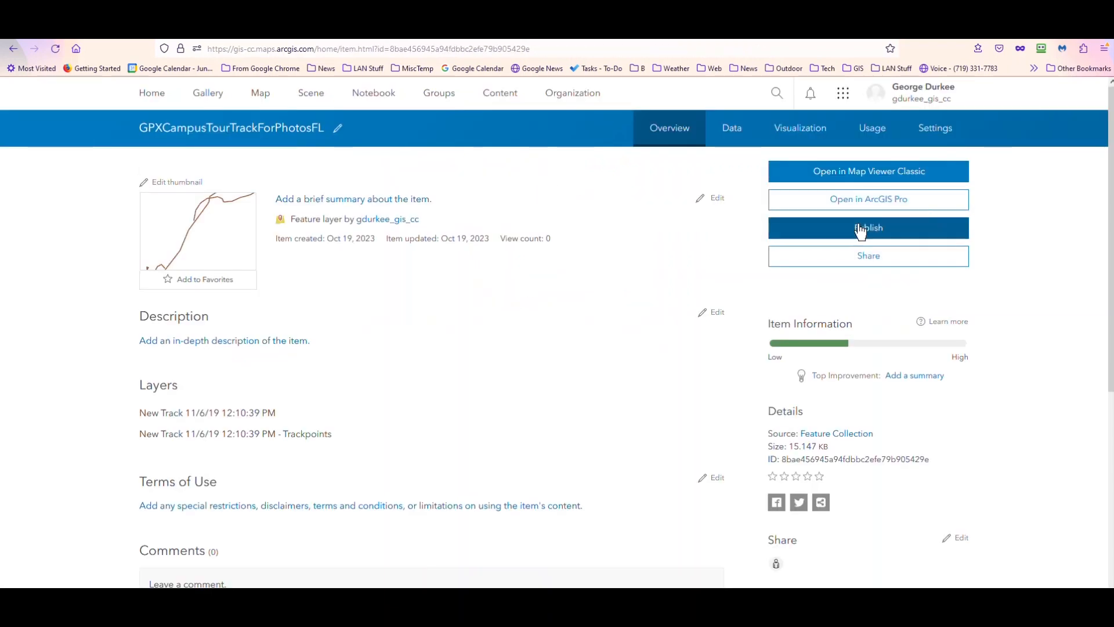
- Publish the track item as a hosted feature layer with the summary Published as HFL
left_click(863, 231)
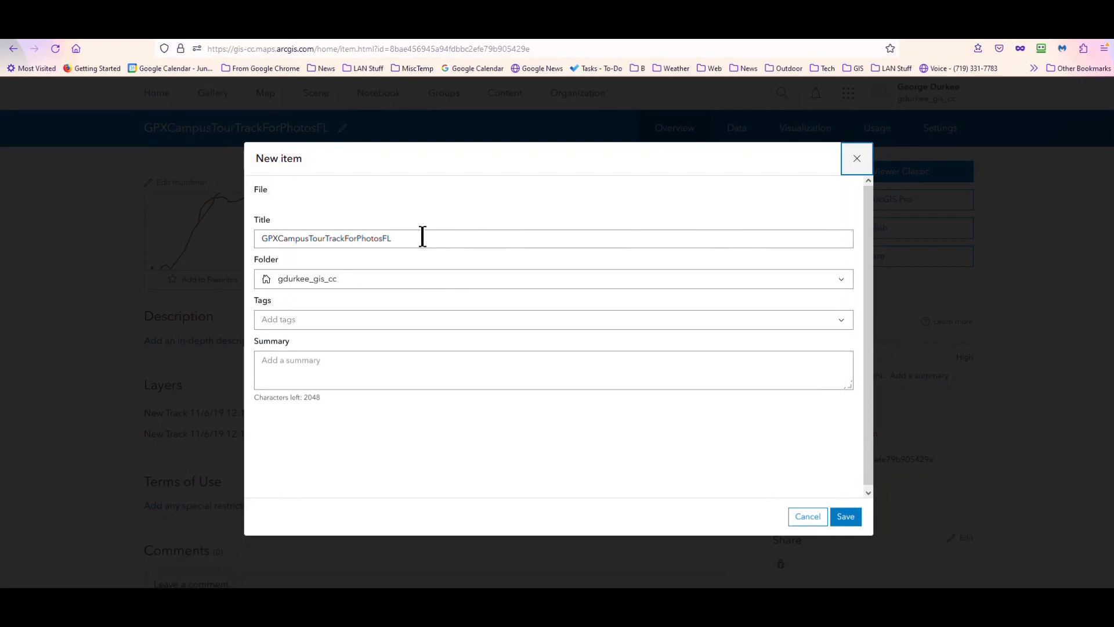
left_click(362, 362)
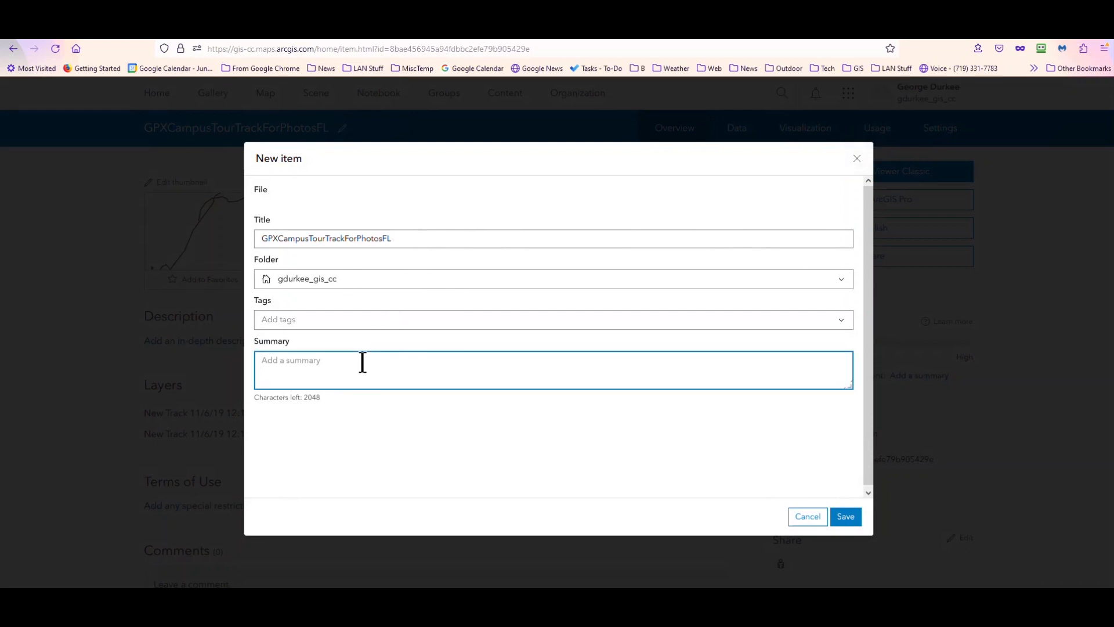
type("Published as HFL")
left_click(842, 518)
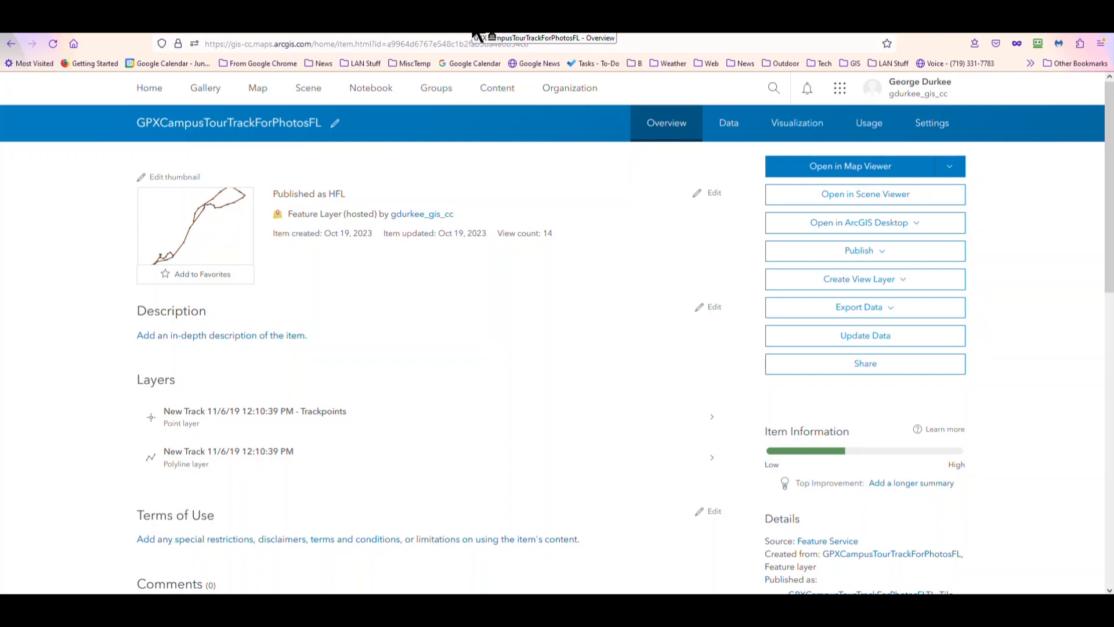
- Preview the published track in the map tab, then open the item's polyline sublayer page
left_click(575, 33)
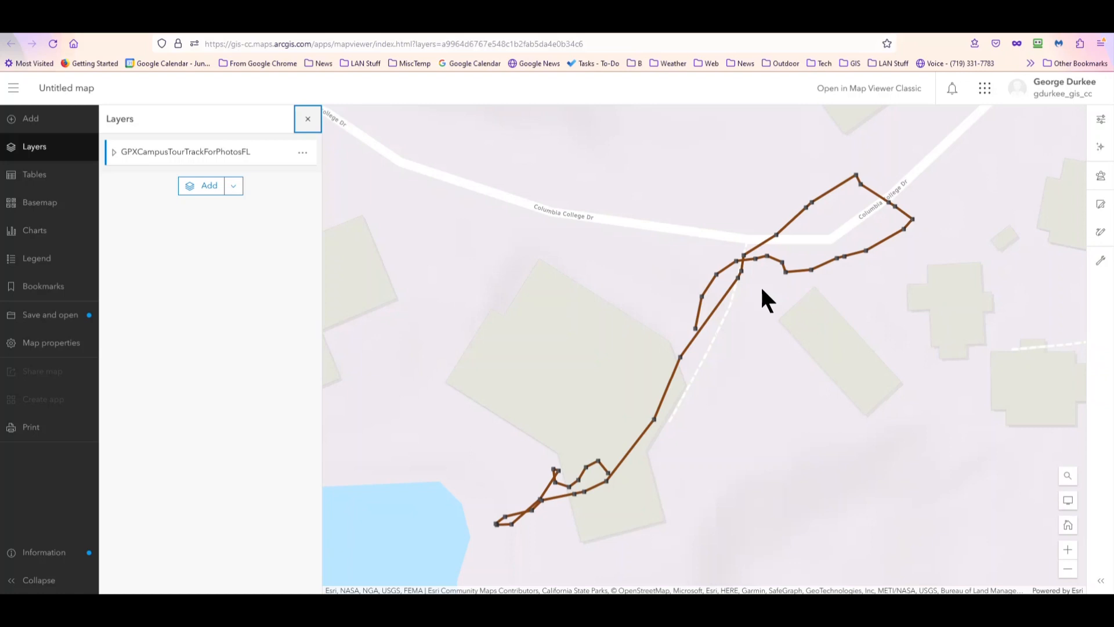
left_click(503, 36)
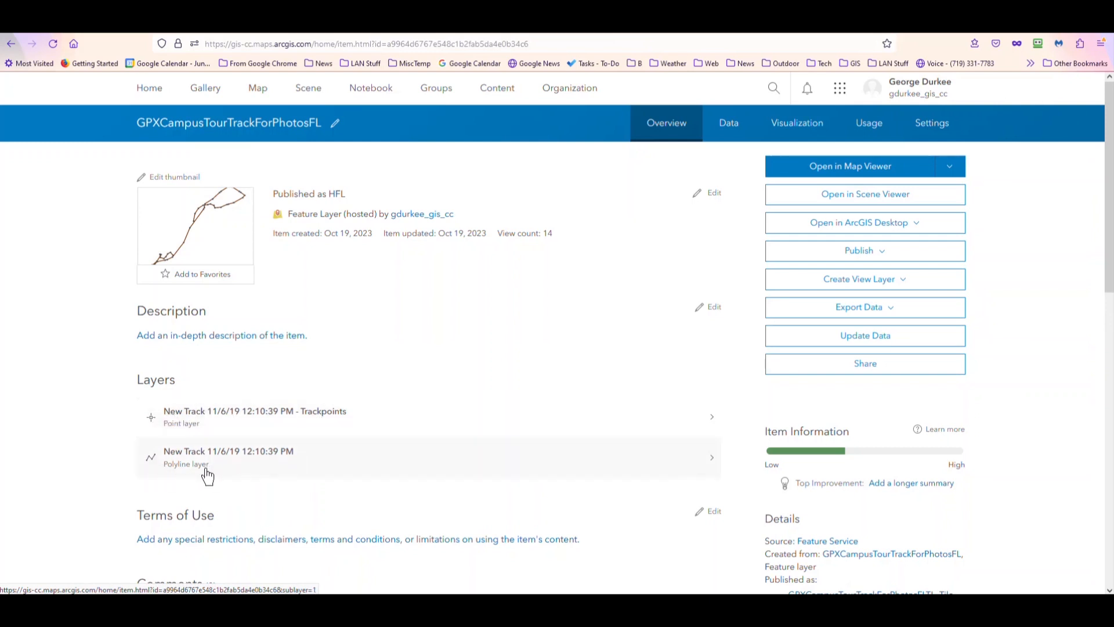
left_click(150, 459)
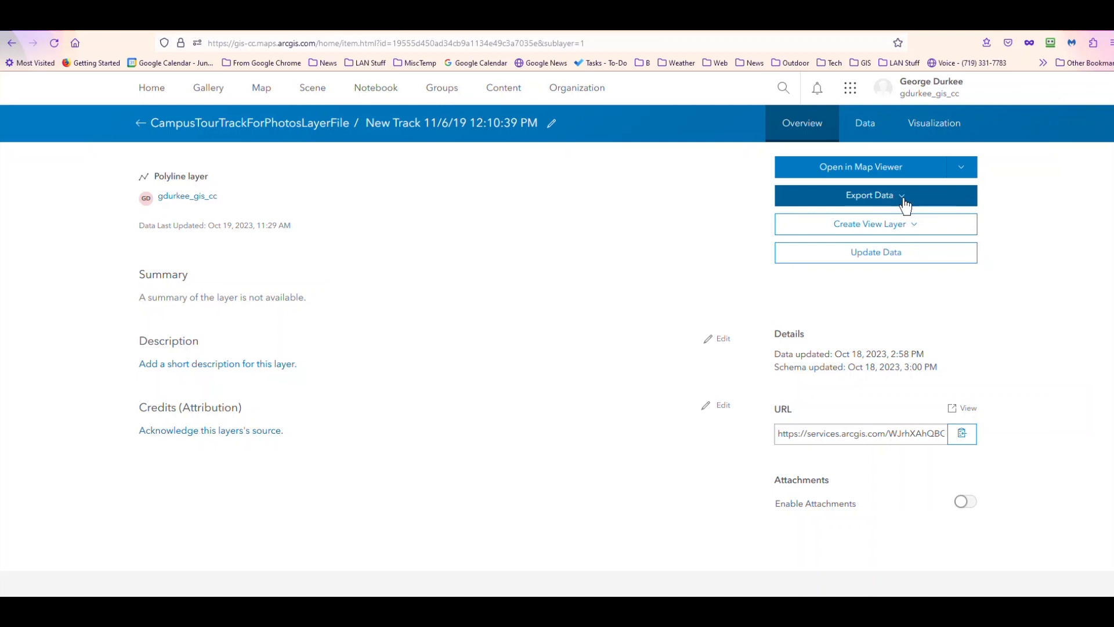
- Export the polyline layer to a shapefile titled CampusTourTrackForPhotosLayerFileSHP
left_click(898, 201)
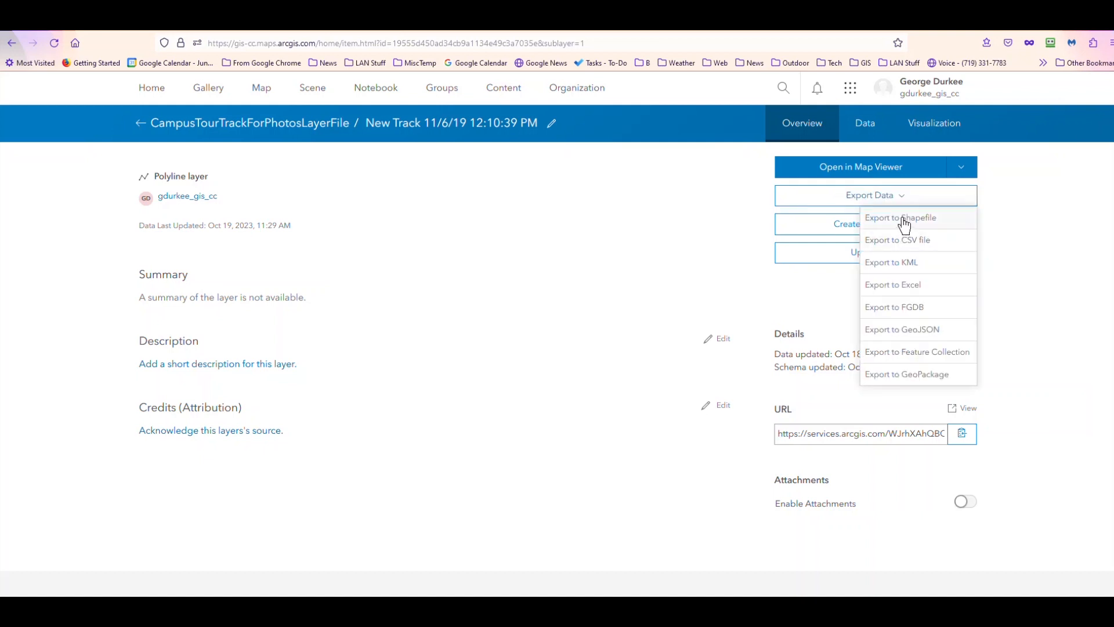
left_click(902, 218)
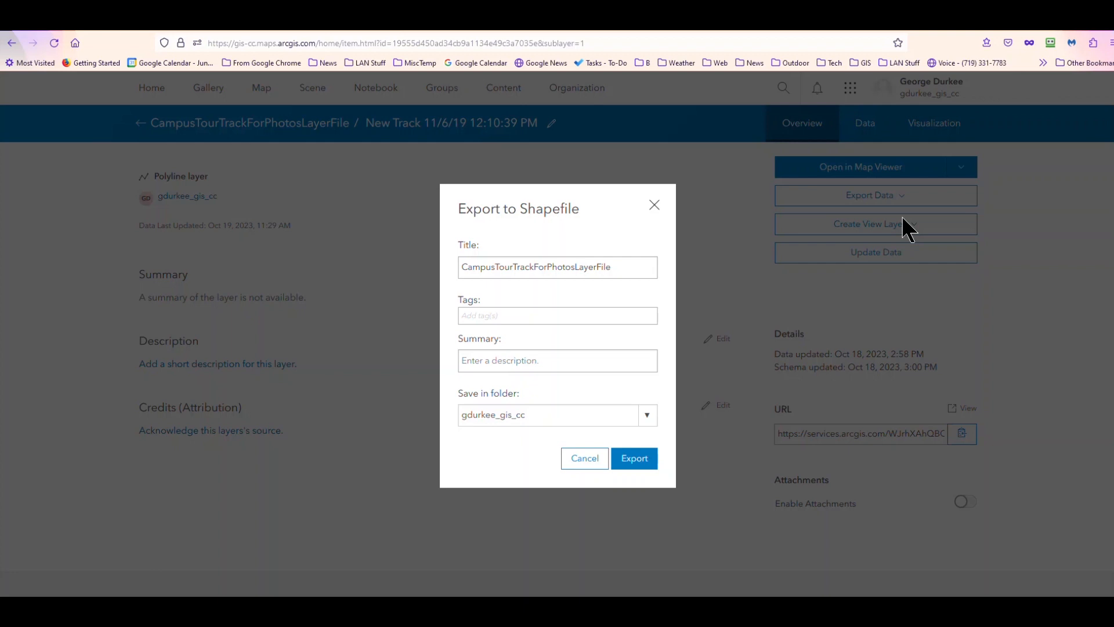
left_click(622, 268)
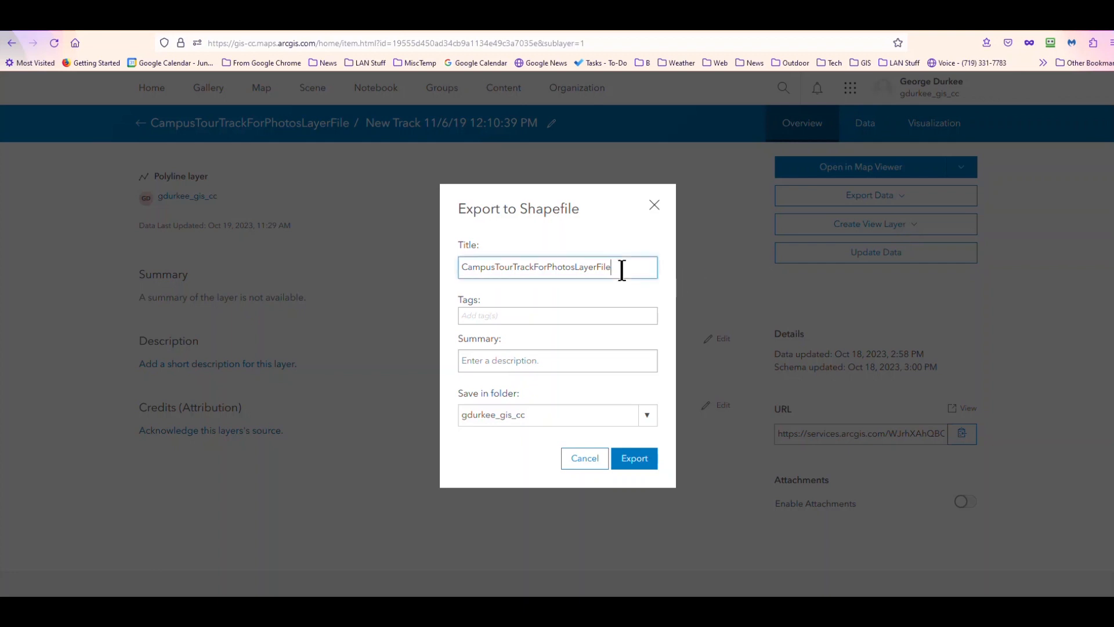
type("SHP")
- Enter the summary FL to SHP, choose the Geog66_Track and GeoTagged Photos folder, and run the shapefile export
left_click(495, 360)
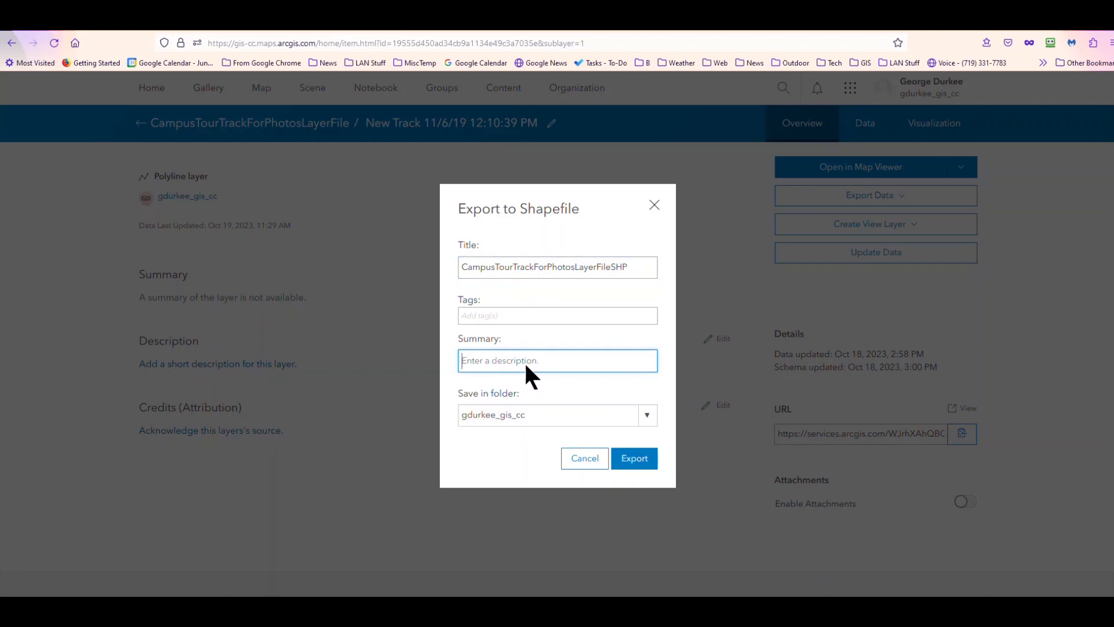
type("FL to SHP")
left_click(651, 416)
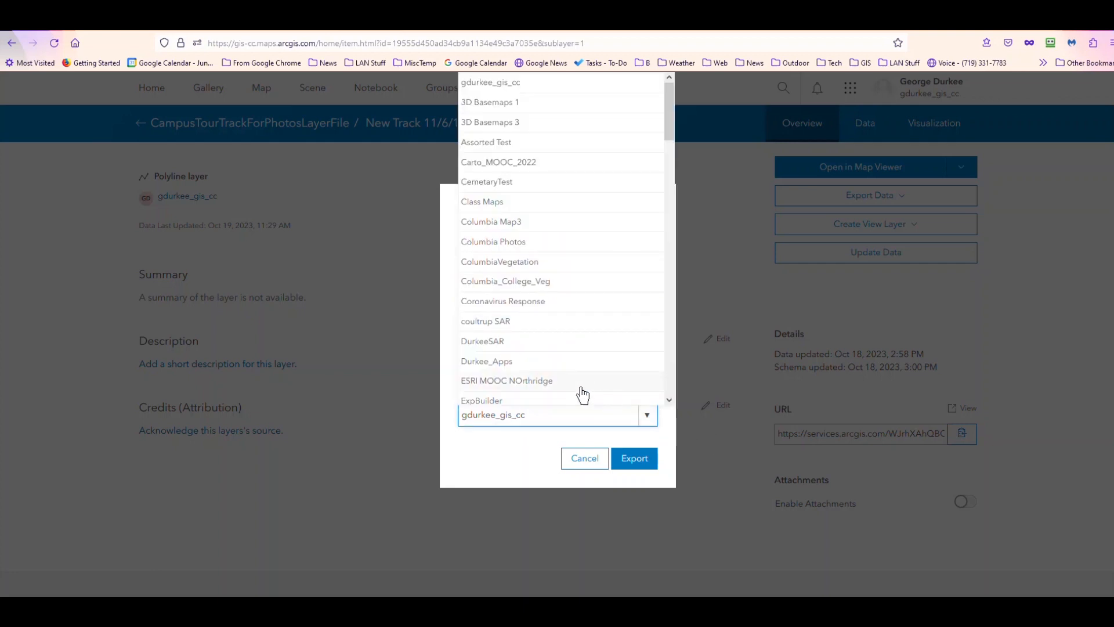
scroll(516, 276, "down", 5)
left_click(516, 271)
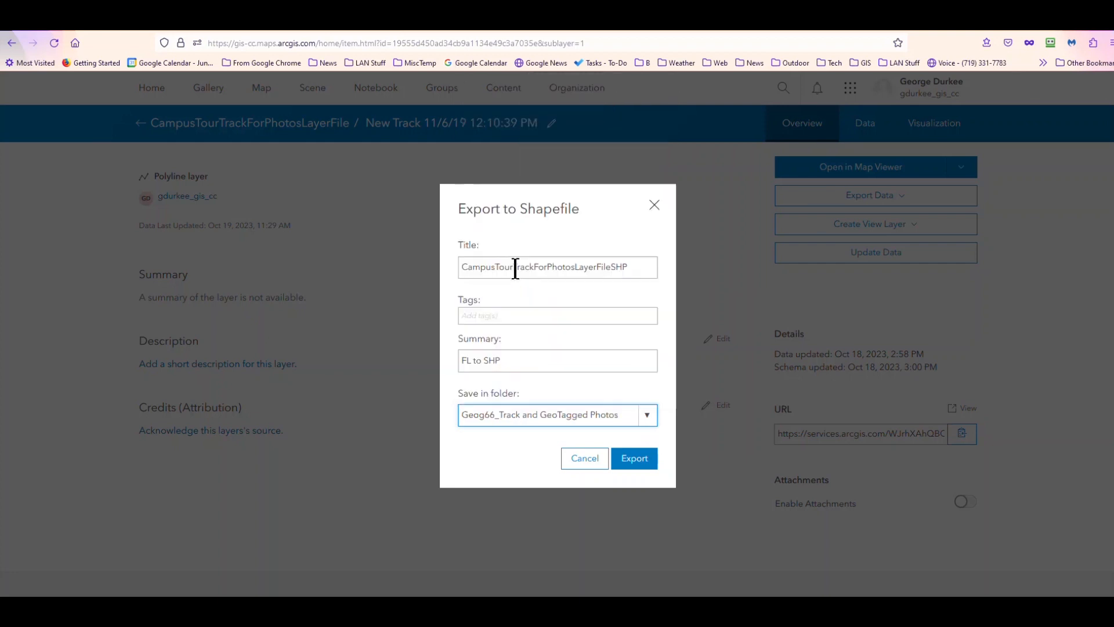
left_click(634, 463)
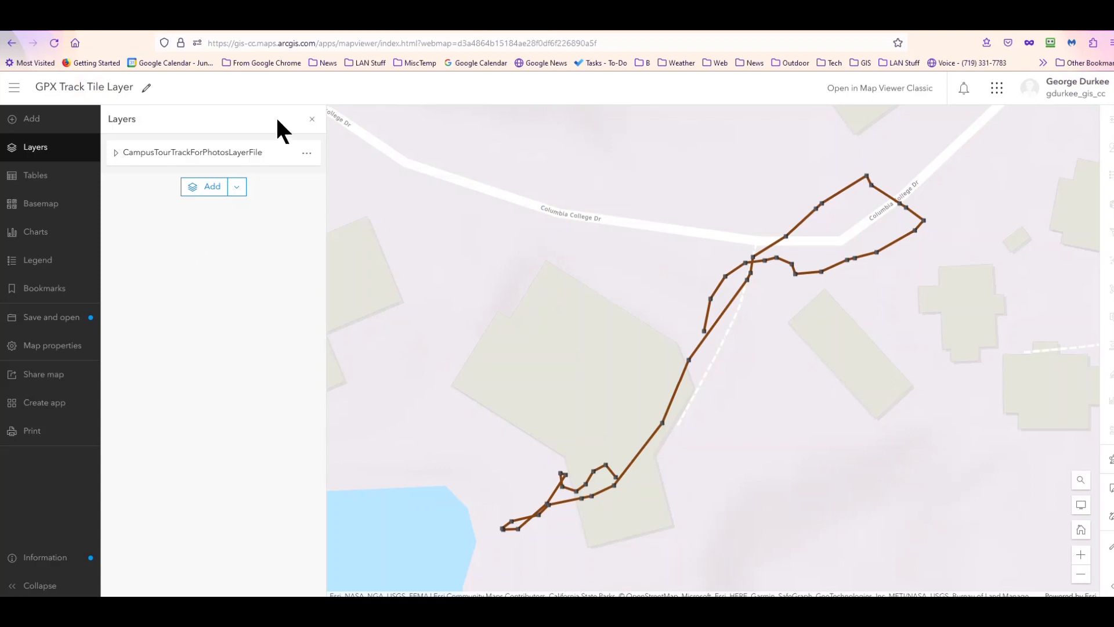
- In the GPX Track Tile Layer map, add the GPXCampusTourTrackForPhotosFLSHP1 feature layer from My content
left_click(191, 186)
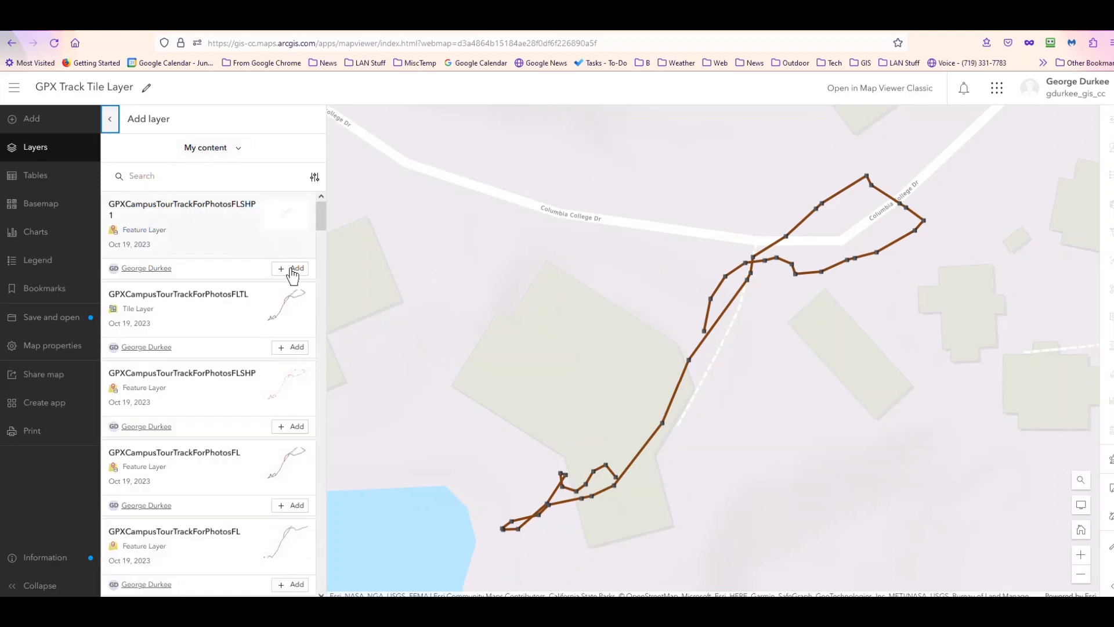
left_click(296, 269)
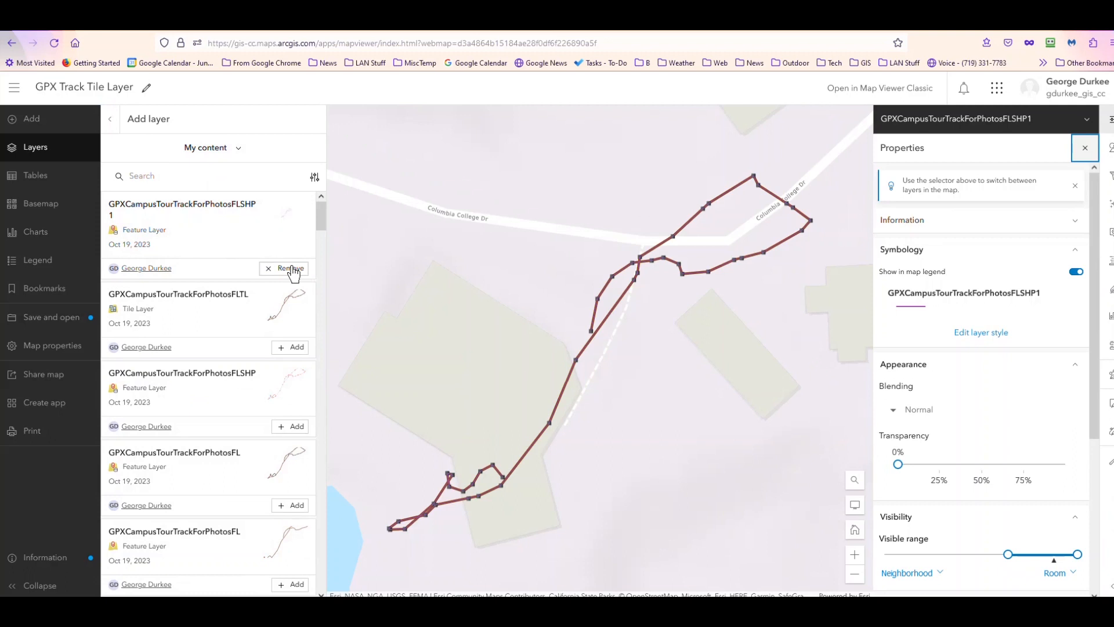
left_click(111, 123)
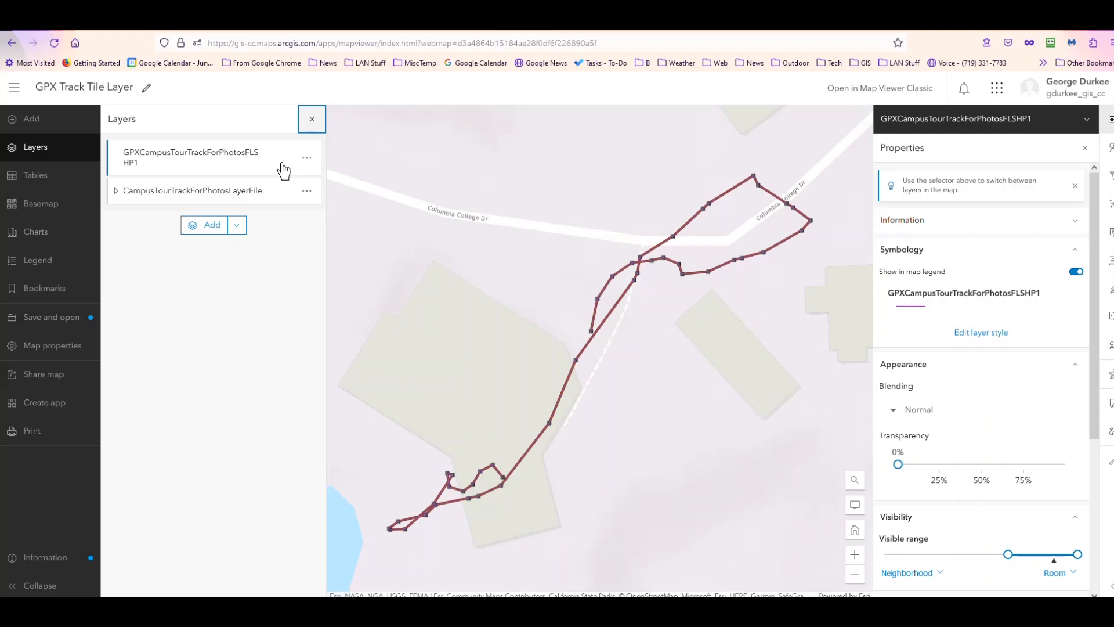
- Expand the CampusTourTrackForPhotosLayerFile group layer and hide it
left_click(118, 192)
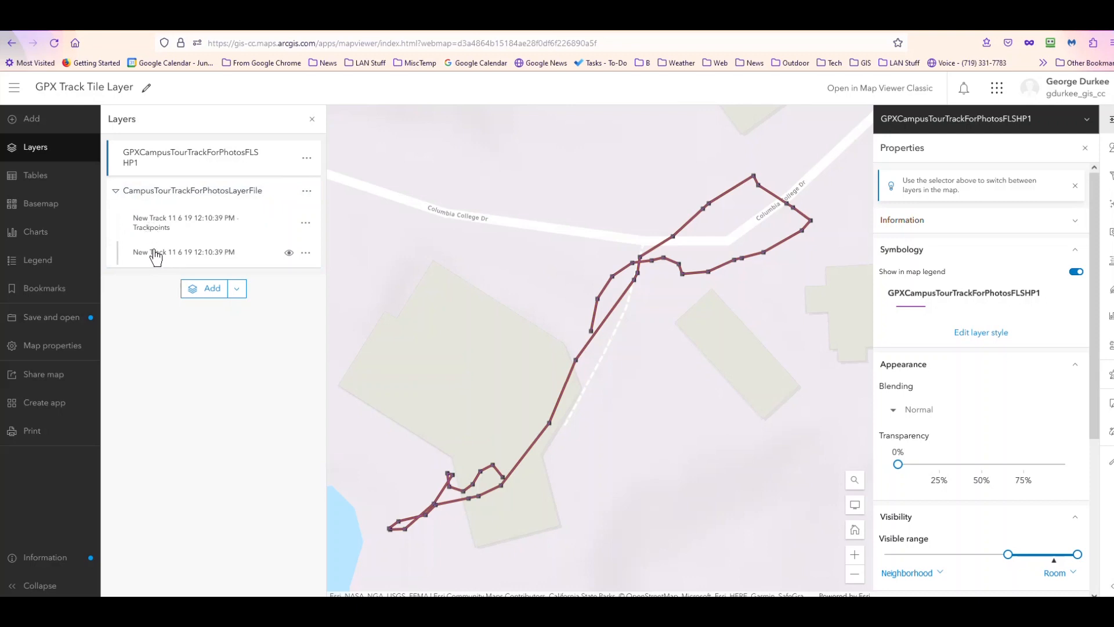
left_click(290, 192)
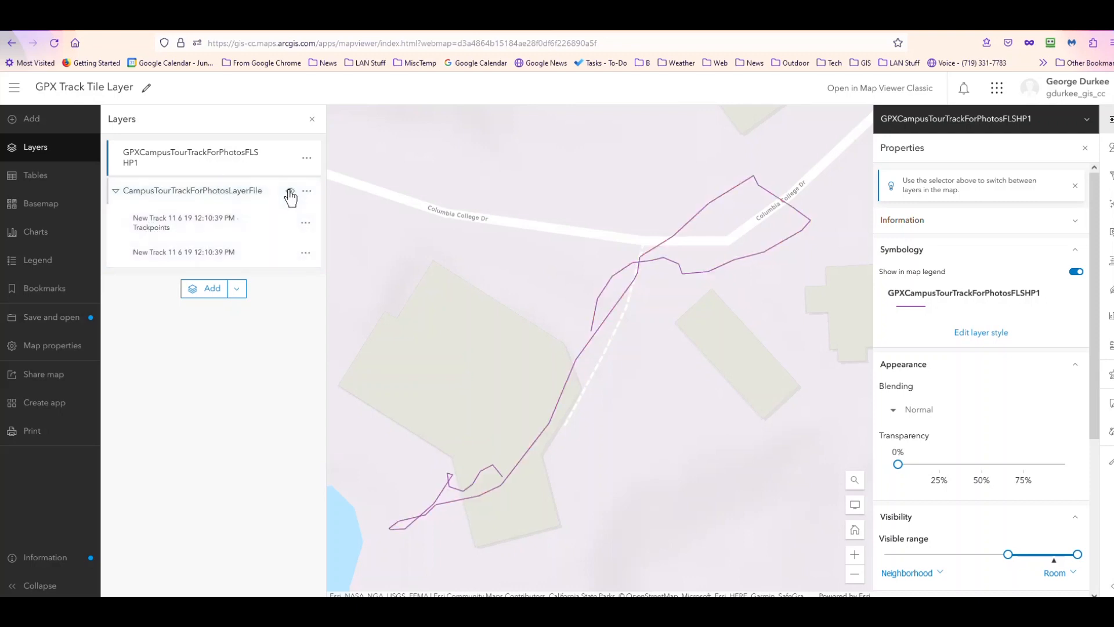